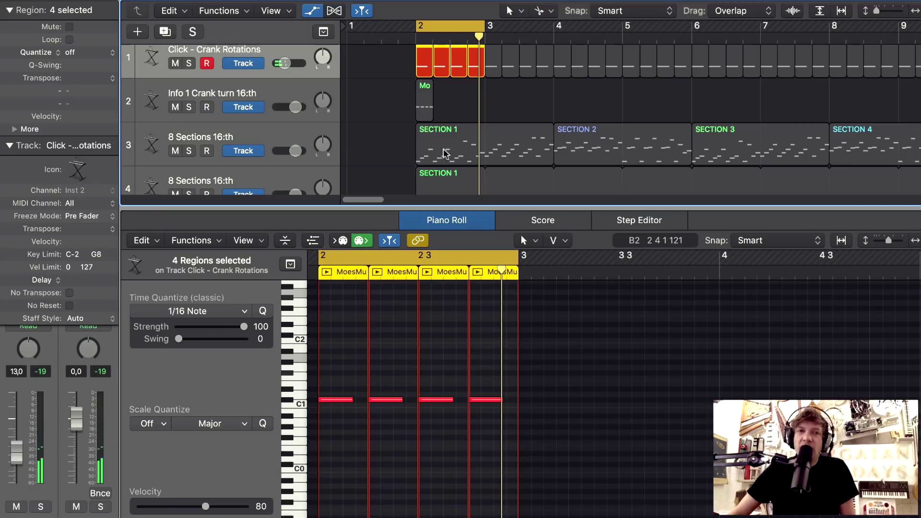
# - Add the SECTION 1 melody region on track 3 to the selected click regions and toggle playback
pyautogui.keyDown('shift'); pyautogui.click(445, 146); pyautogui.keyUp('shift')
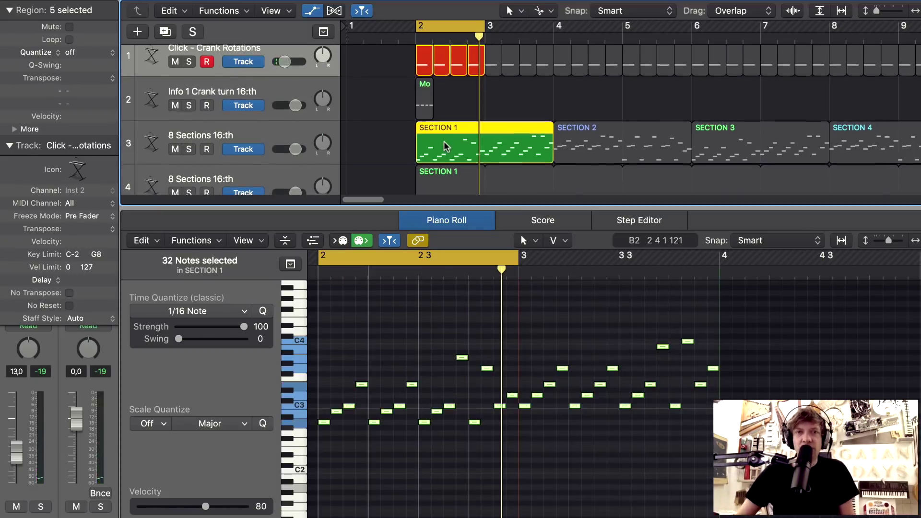
pyautogui.scroll(-1, 445, 146)
pyautogui.press('space')
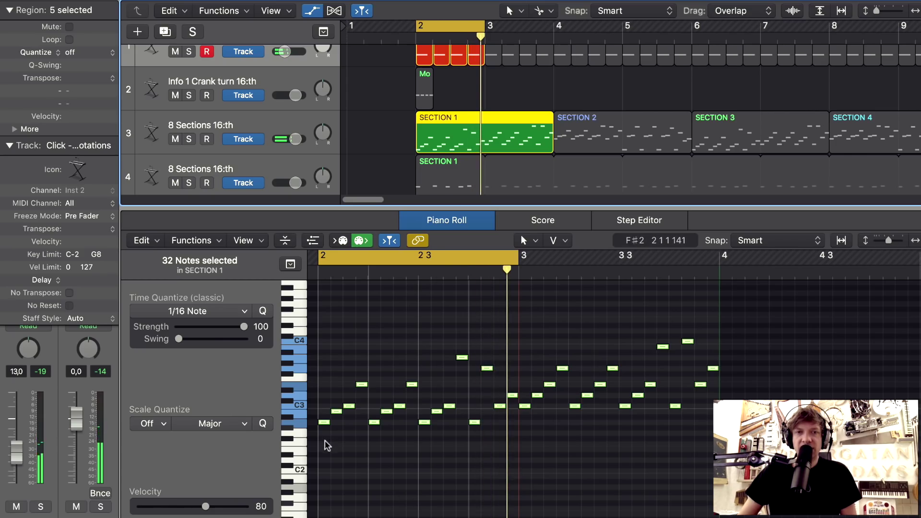
# - Select the first four melody notes of bar 2 in the Piano Roll and toggle playback
pyautogui.click(323, 422)
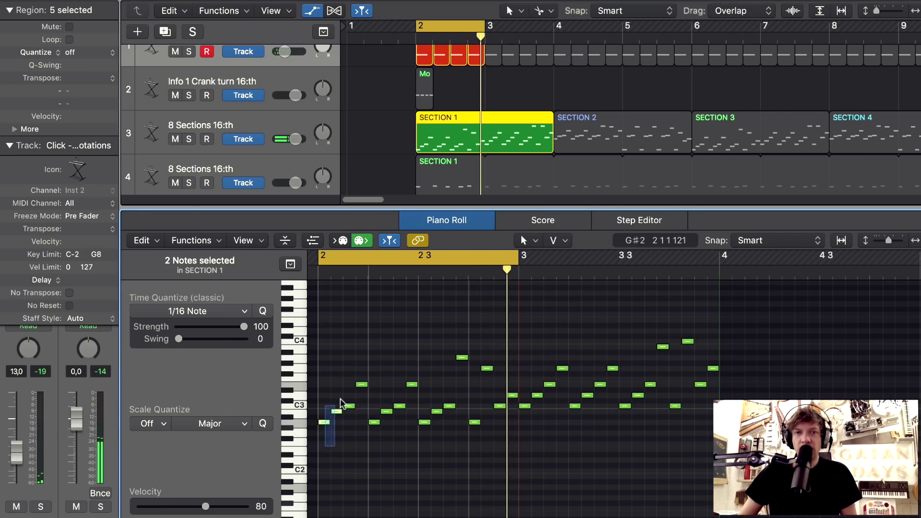
pyautogui.moveTo(360, 373); pyautogui.dragTo(360, 374)
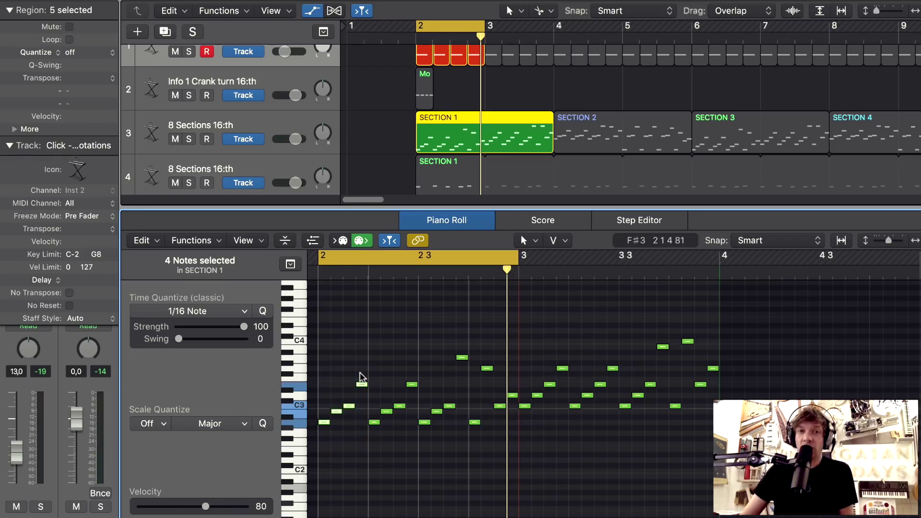
pyautogui.press('space')
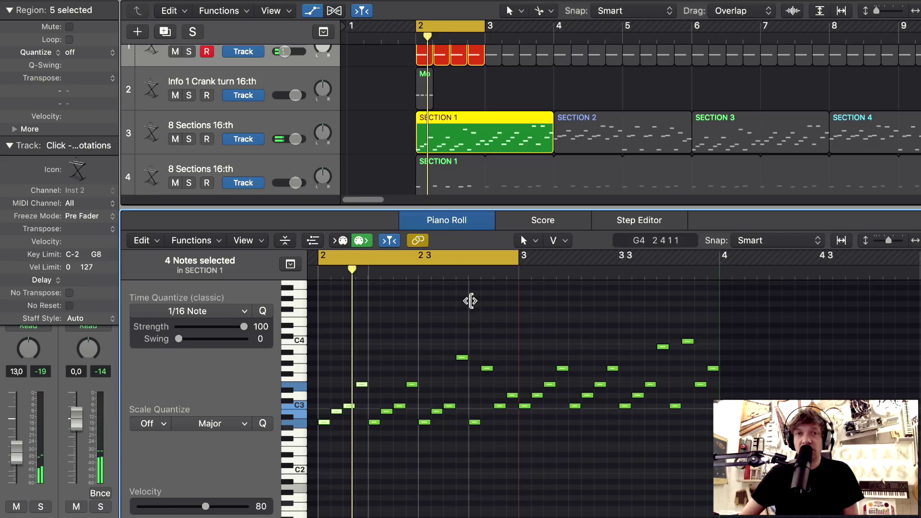
# - Select only the SECTION 1 regions on tracks 3 and 4 and view their notes together in the Piano Roll
pyautogui.scroll(-1, 465, 176)
pyautogui.scroll(-4, 465, 173)
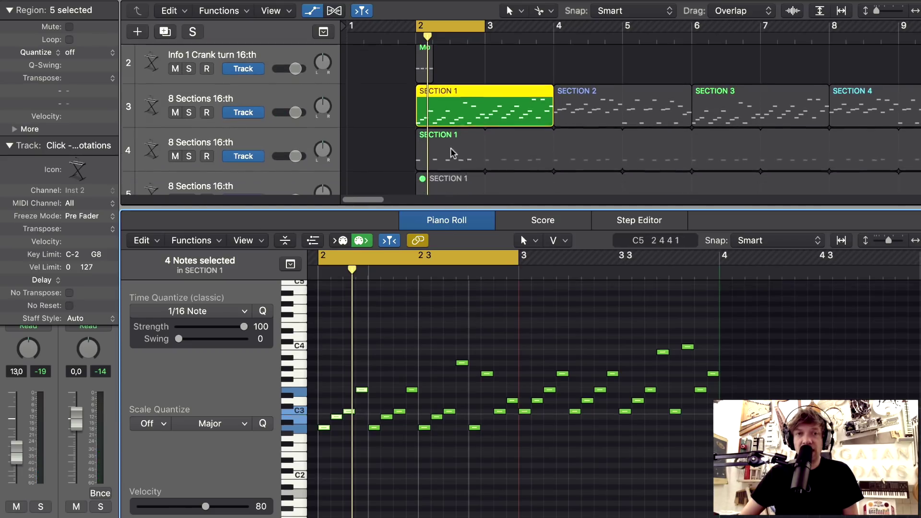
pyautogui.click(453, 154)
pyautogui.keyDown('shift'); pyautogui.click(445, 111); pyautogui.keyUp('shift')
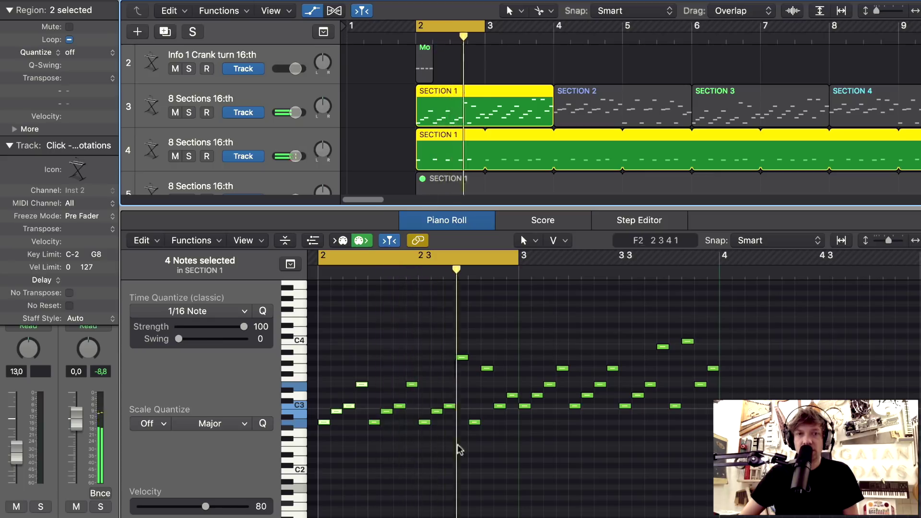
pyautogui.scroll(-3, 433, 401)
pyautogui.scroll(-1, 434, 399)
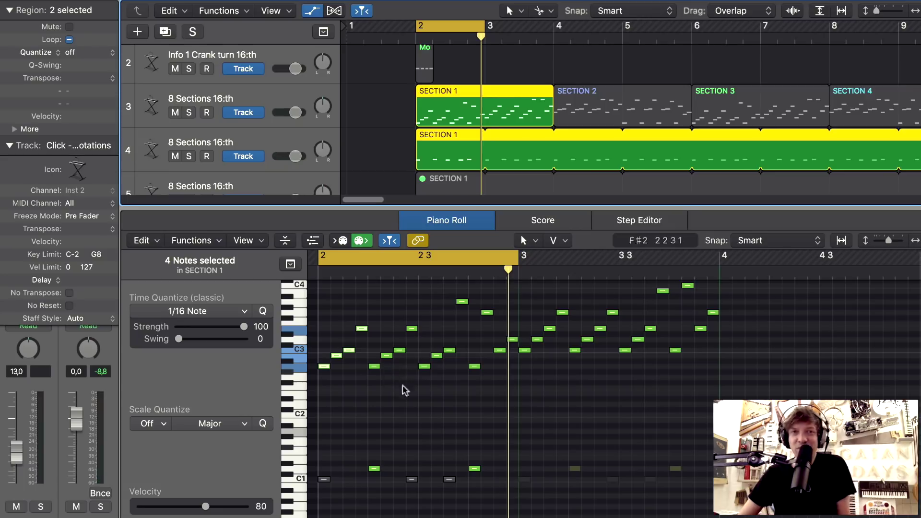
# - Add the SECTION 1 region on track 5 to the selection and view the combined notes of tracks 3 to 5
pyautogui.scroll(-3, 447, 157)
pyautogui.scroll(1, 447, 157)
pyautogui.keyDown('shift'); pyautogui.click(438, 148); pyautogui.keyUp('shift')
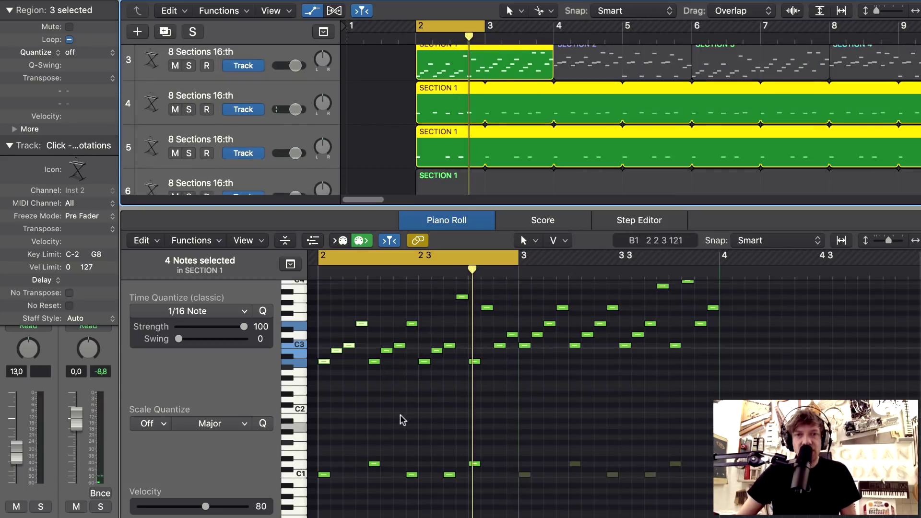
pyautogui.scroll(-1, 424, 316)
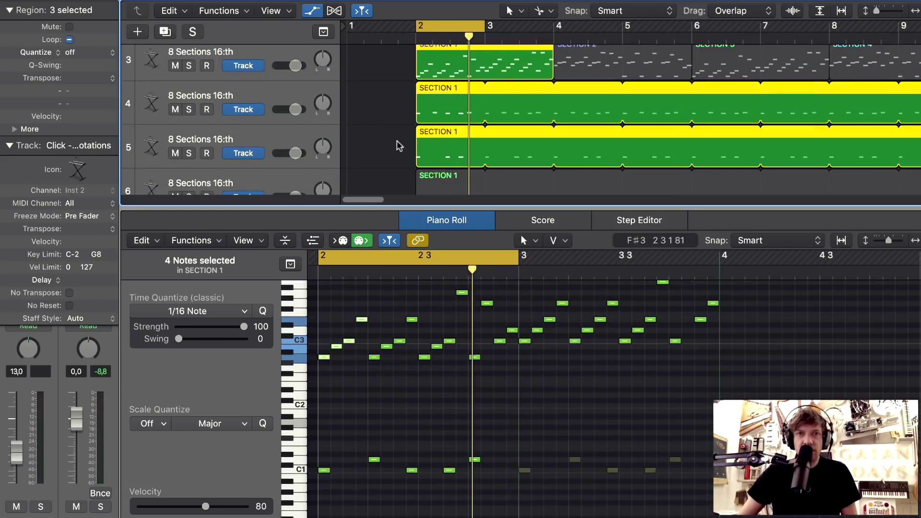
# - Show the SECTION 1 region of track 5 alone, adding those of tracks 4 and 3 back one by one
pyautogui.click(438, 153)
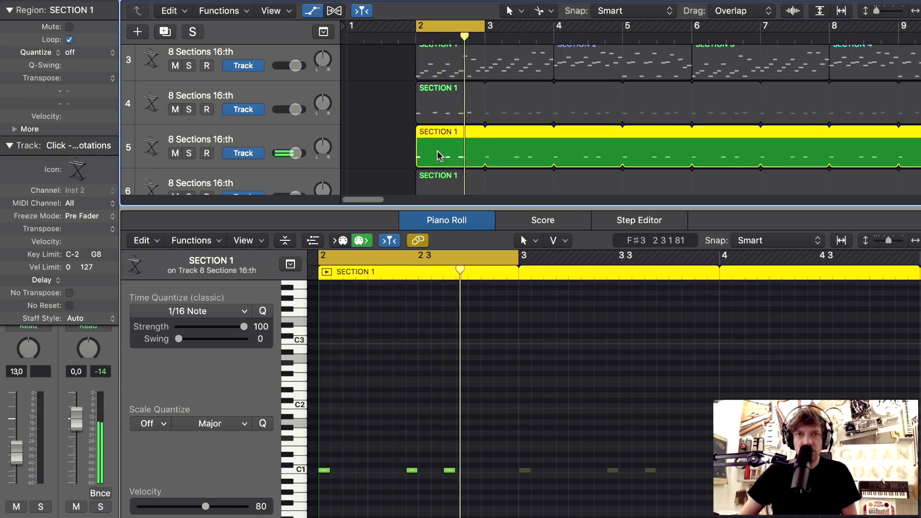
pyautogui.keyDown('shift'); pyautogui.click(467, 89); pyautogui.keyUp('shift')
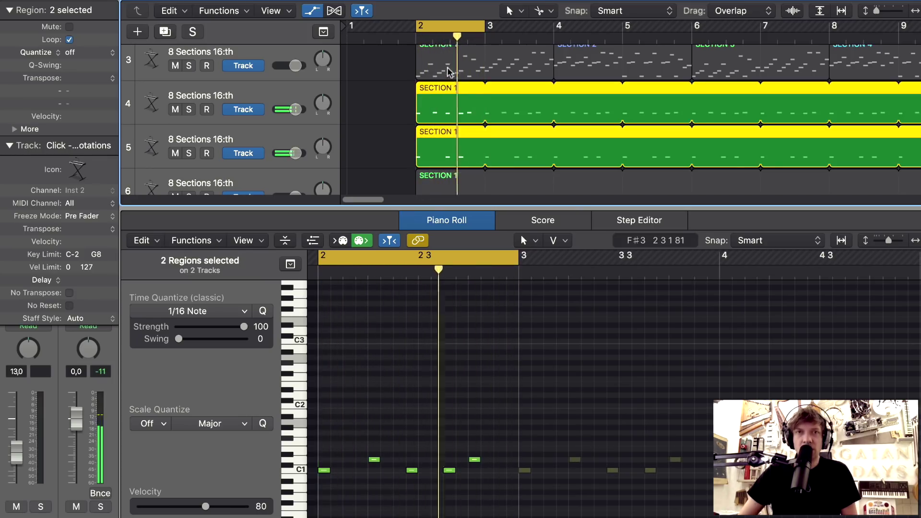
pyautogui.keyDown('shift'); pyautogui.click(450, 72); pyautogui.keyUp('shift')
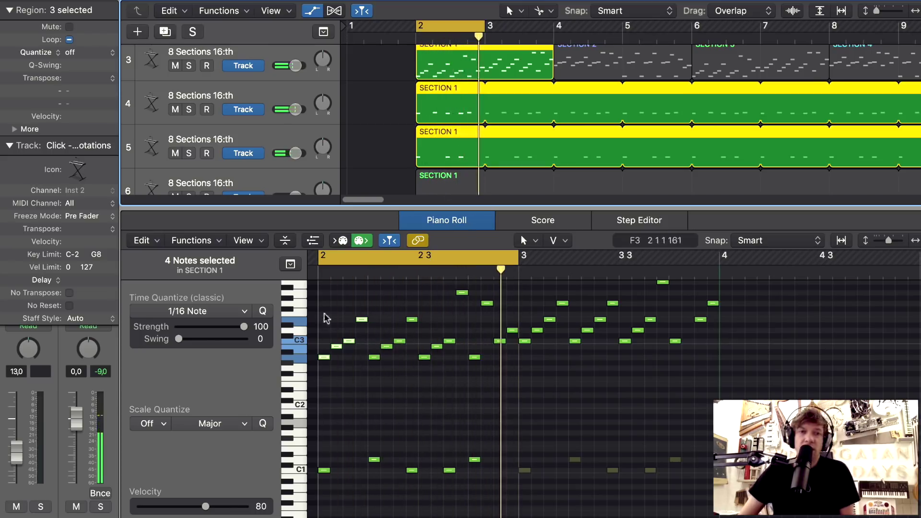
# - Show the SECTION 1 region of track 6 alone, adding those of tracks 4 and 5 and finally track 3
pyautogui.press('Down')
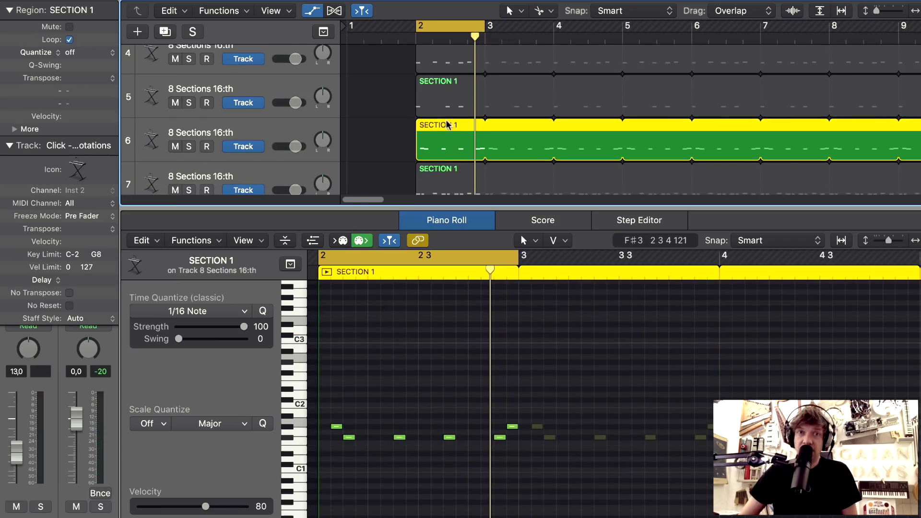
pyautogui.moveTo(401, 68); pyautogui.dragTo(431, 136)
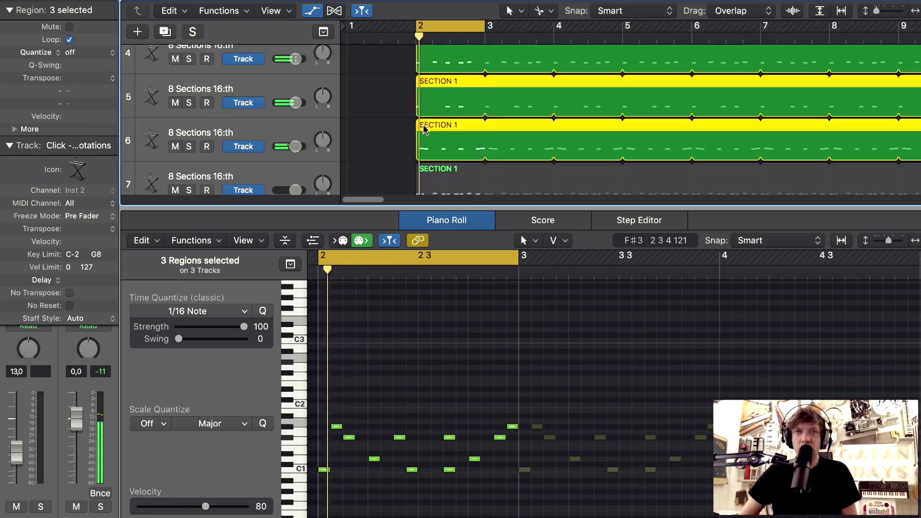
pyautogui.scroll(2, 424, 129)
pyautogui.keyDown('shift'); pyautogui.click(444, 72); pyautogui.keyUp('shift')
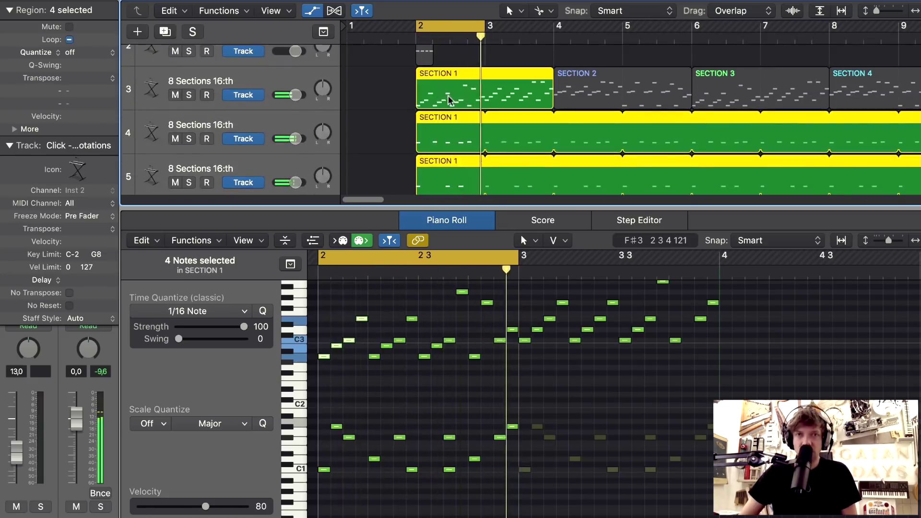
# - Select the notes of each group of four sixteenths in bar 2 across all shown parts, one group after another
pyautogui.scroll(-6, 451, 107)
pyautogui.scroll(-1, 451, 107)
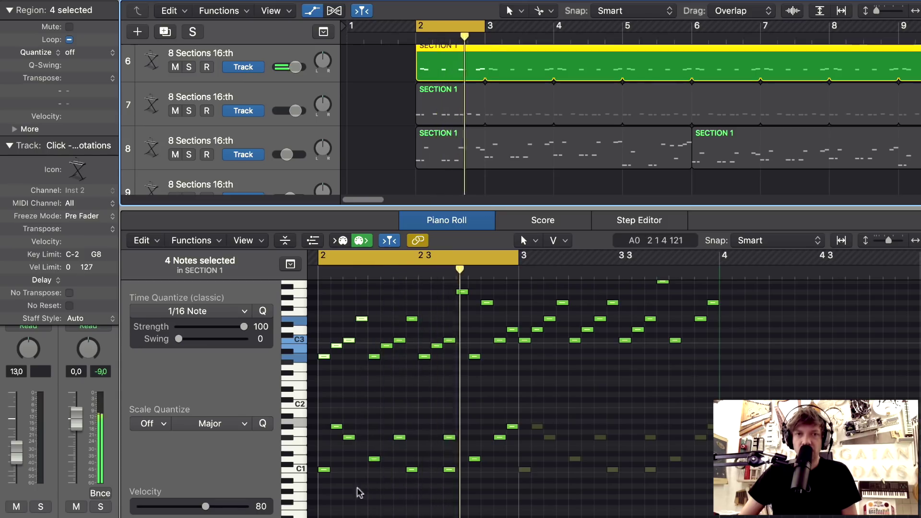
pyautogui.moveTo(327, 489); pyautogui.dragTo(370, 303)
pyautogui.moveTo(374, 482); pyautogui.dragTo(416, 290)
pyautogui.moveTo(424, 490); pyautogui.dragTo(457, 284)
pyautogui.moveTo(473, 482); pyautogui.dragTo(512, 288)
# - Show the notes of the first SECTION 1 region on track 8 alone in the Piano Roll
pyautogui.scroll(-2, 459, 141)
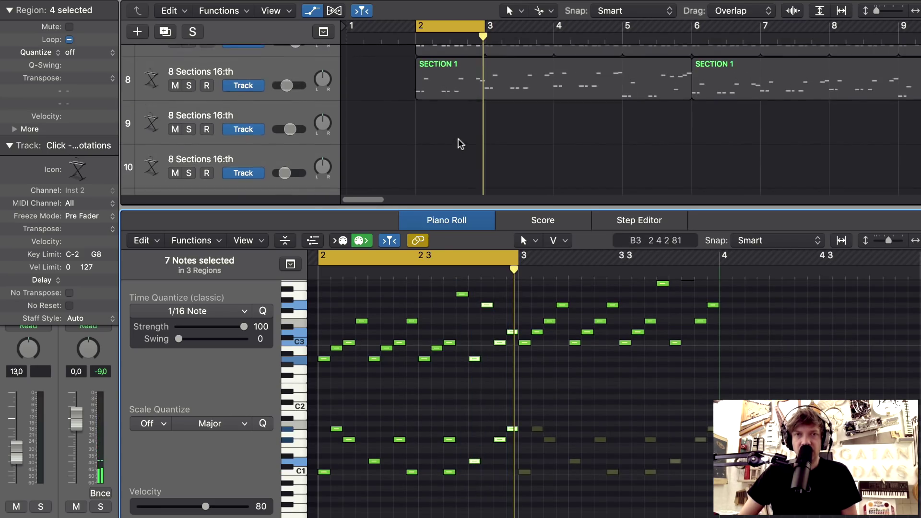
pyautogui.scroll(2, 460, 143)
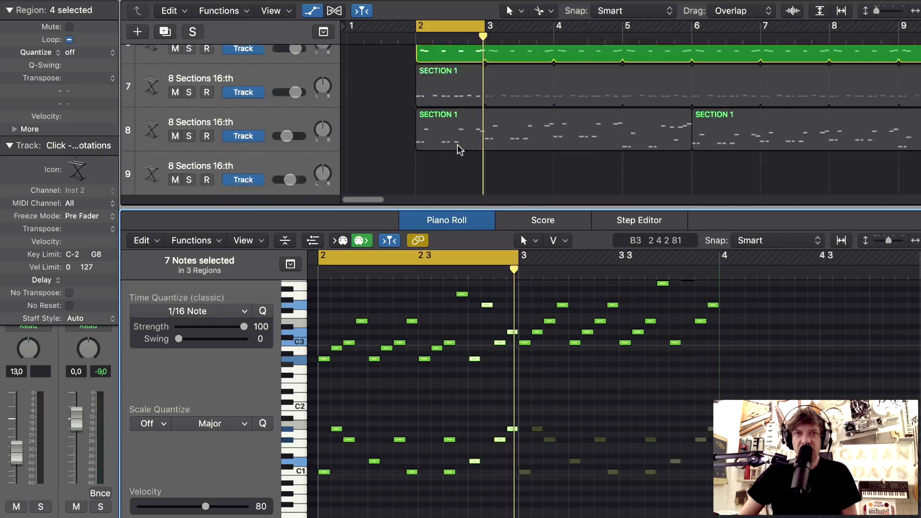
pyautogui.scroll(-1, 460, 149)
pyautogui.click(442, 119)
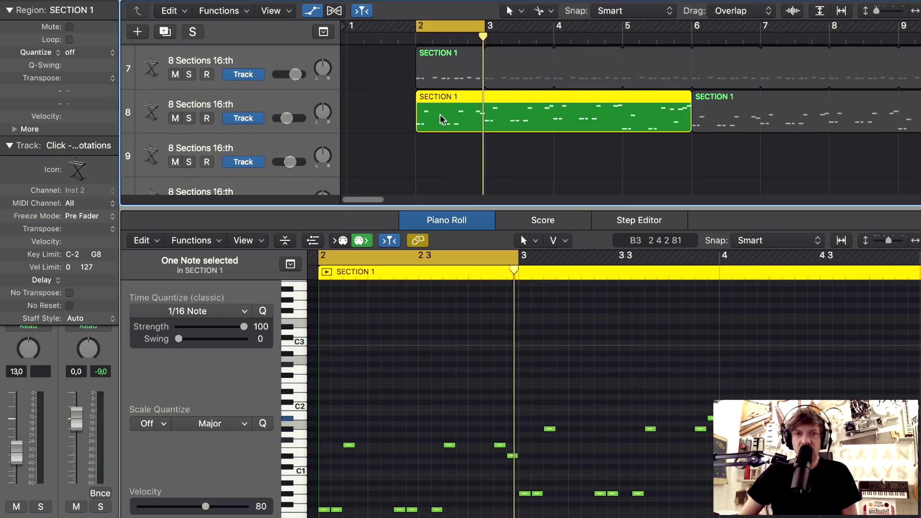
# - Show the SECTION 1 region of track 7 alone in the Piano Roll and play it
pyautogui.scroll(1, 440, 82)
pyautogui.click(440, 77)
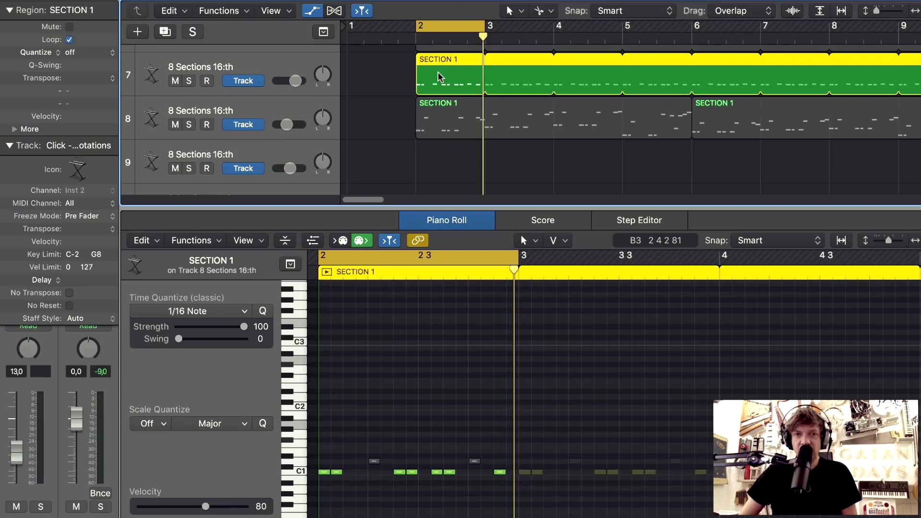
pyautogui.press('space')
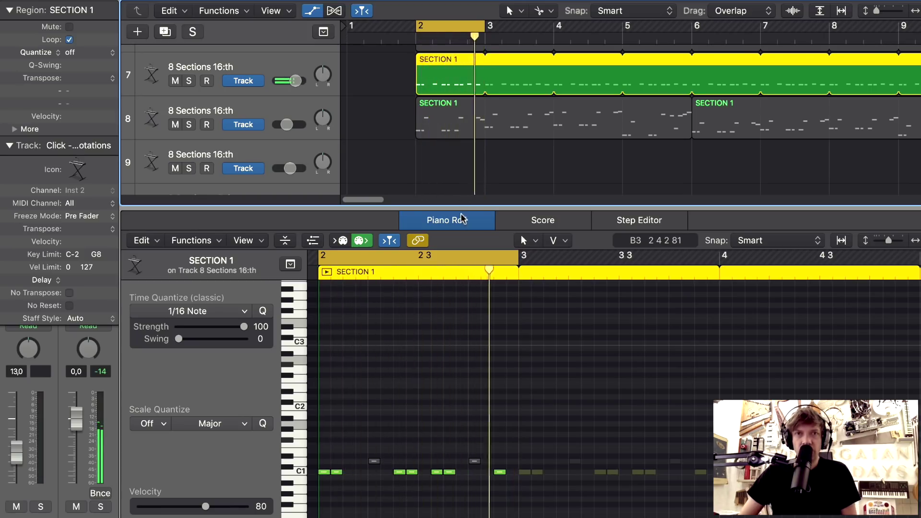
# - Add the SECTION 1 regions on tracks 4, 6 and 3 to the track 7 selection to view their notes together
pyautogui.scroll(5, 462, 142)
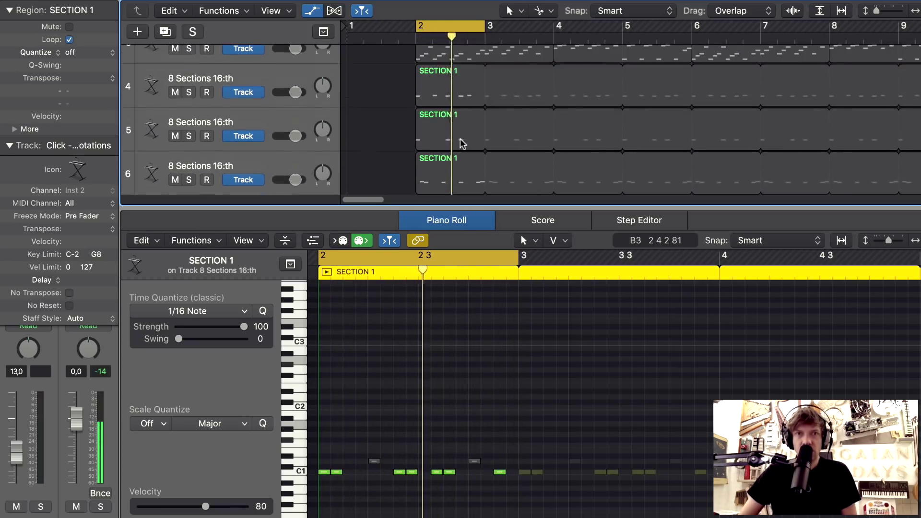
pyautogui.keyDown('shift'); pyautogui.click(444, 98); pyautogui.keyUp('shift')
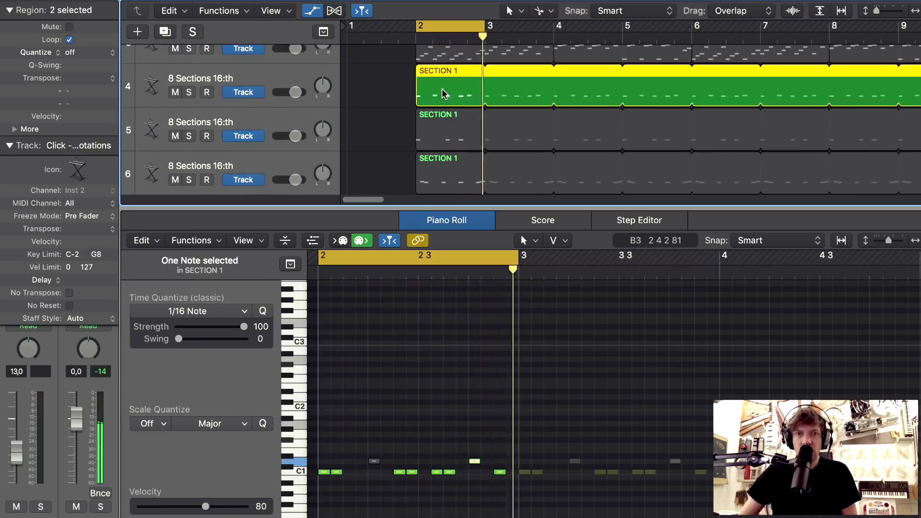
pyautogui.scroll(3, 454, 144)
pyautogui.scroll(3, 456, 152)
pyautogui.scroll(-7, 451, 143)
pyautogui.keyDown('shift'); pyautogui.click(442, 134); pyautogui.keyUp('shift')
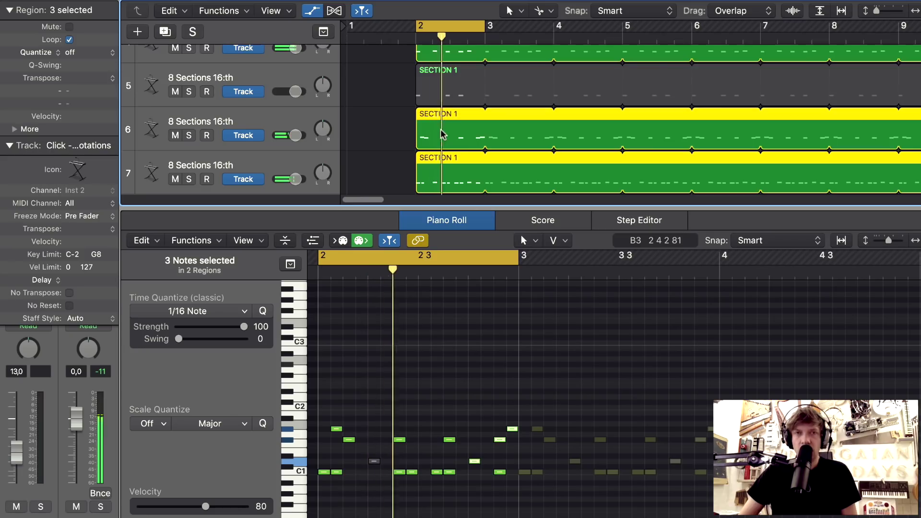
pyautogui.scroll(3, 442, 134)
pyautogui.keyDown('shift'); pyautogui.click(448, 67); pyautogui.keyUp('shift')
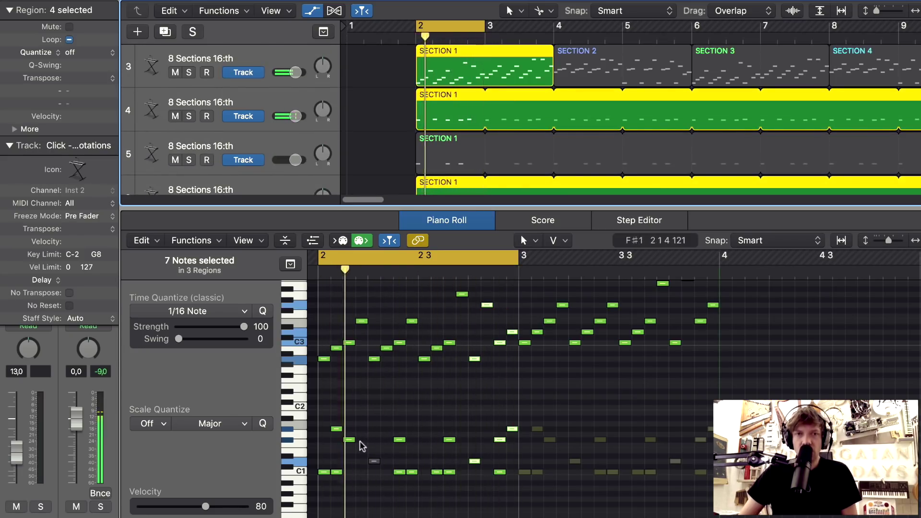
# - Clear the note selection and select the second group of four sixteenths in bar 2 across all shown parts
pyautogui.click(339, 392)
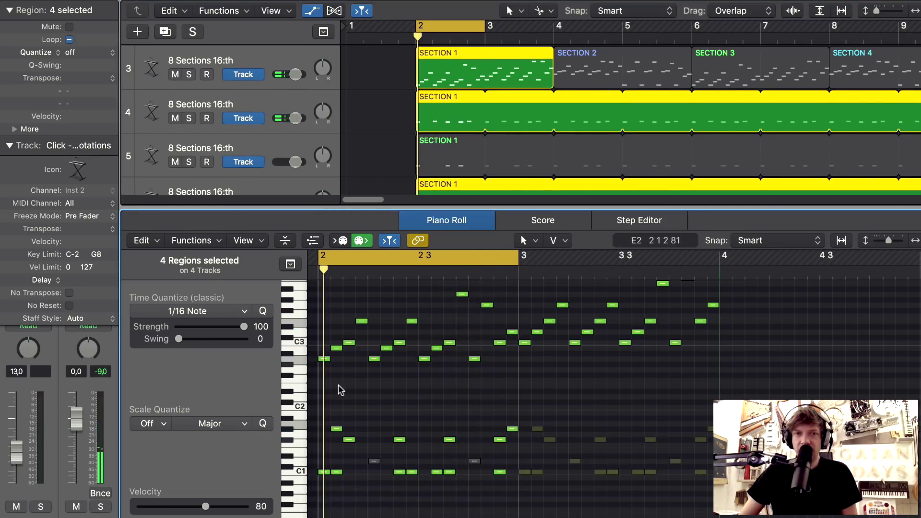
pyautogui.moveTo(375, 304); pyautogui.dragTo(372, 485)
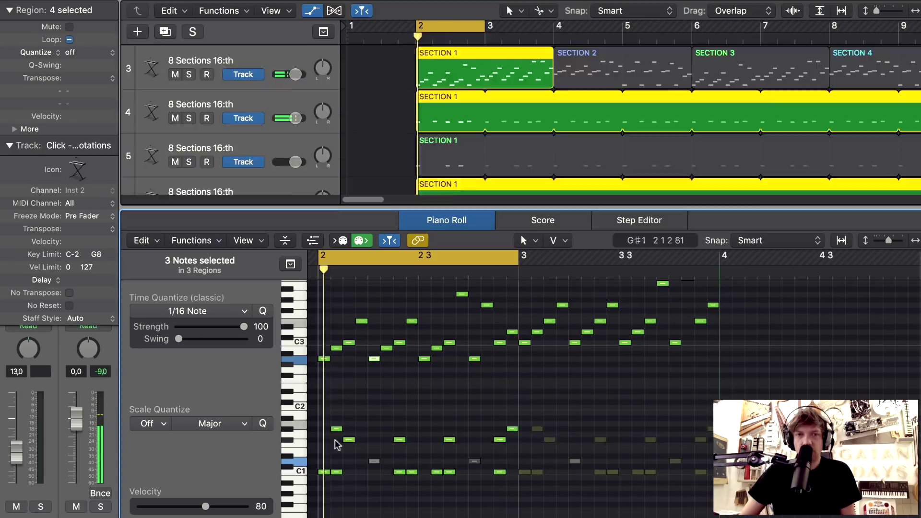
# - Take the SECTION 1 region on track 6 out of the selection and add it back to compare the parts
pyautogui.keyDown('shift'); pyautogui.click(440, 185); pyautogui.keyUp('shift')
pyautogui.scroll(-3, 441, 154)
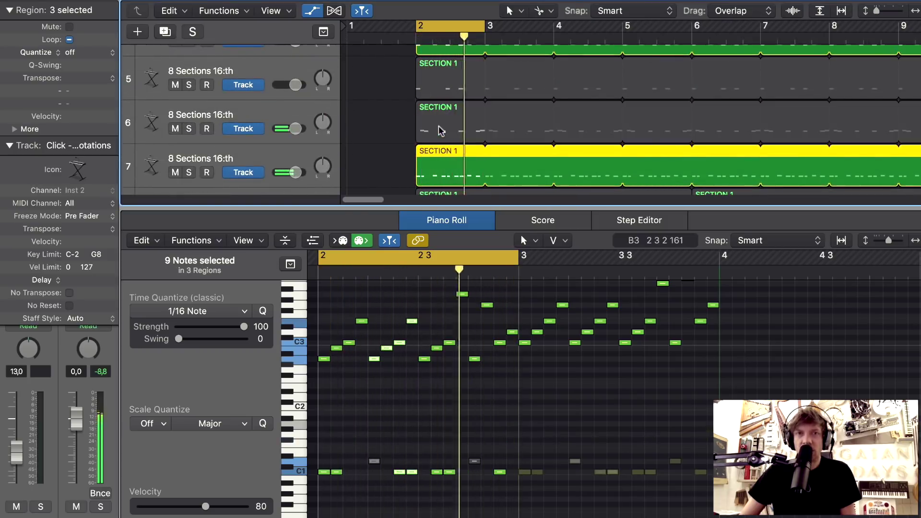
pyautogui.scroll(-1, 441, 116)
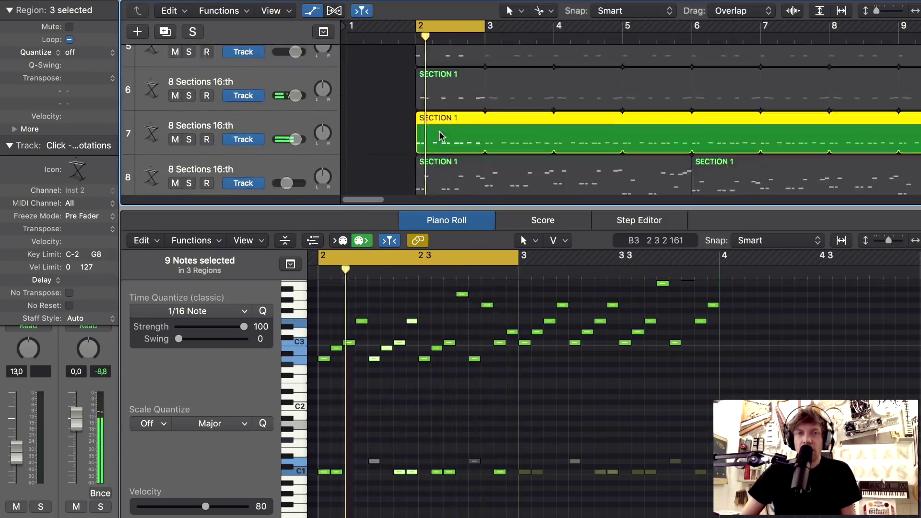
pyautogui.keyDown('shift'); pyautogui.click(442, 96); pyautogui.keyUp('shift')
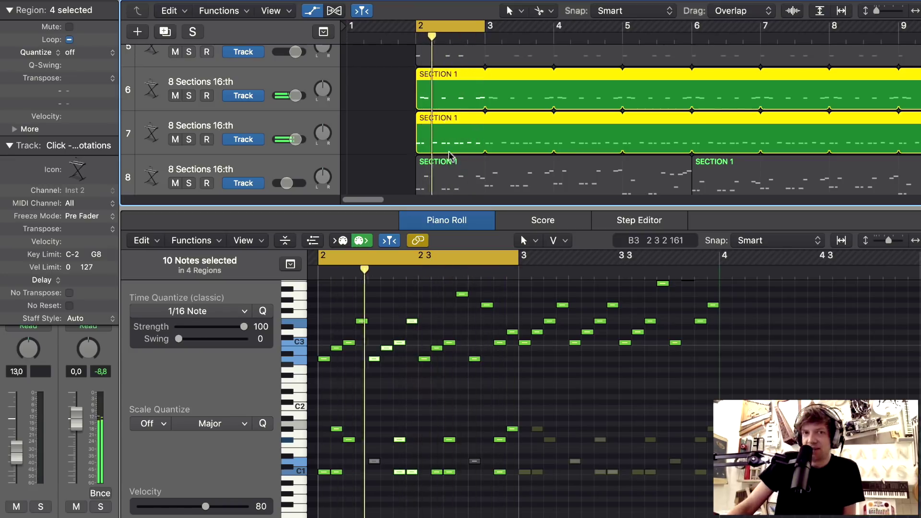
# - Add the first SECTION 1 region on track 8 to the selection and look over the combined notes of all selected parts
pyautogui.keyDown('shift'); pyautogui.click(440, 178); pyautogui.keyUp('shift')
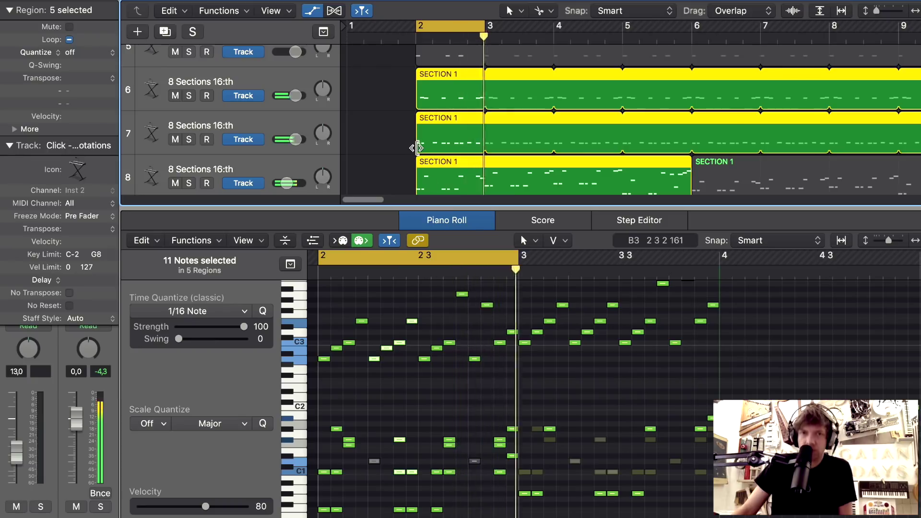
pyautogui.scroll(-3, 417, 148)
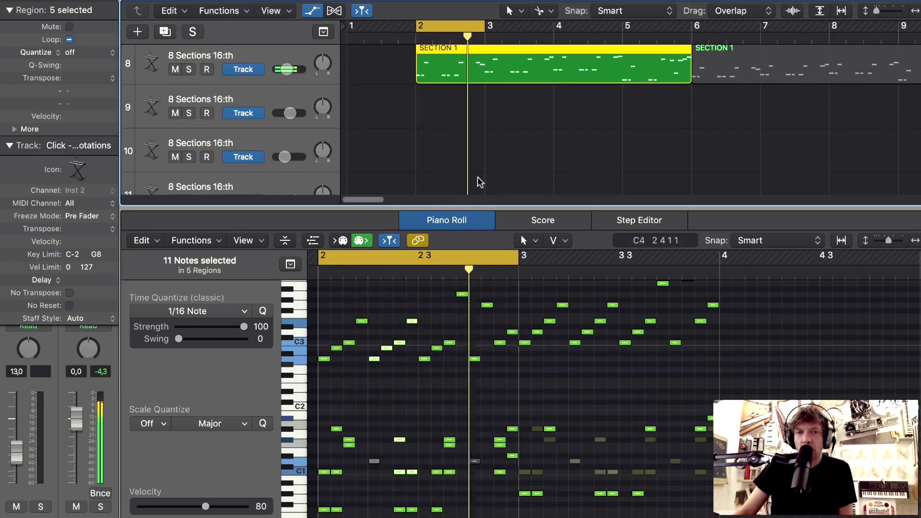
pyautogui.scroll(7, 446, 142)
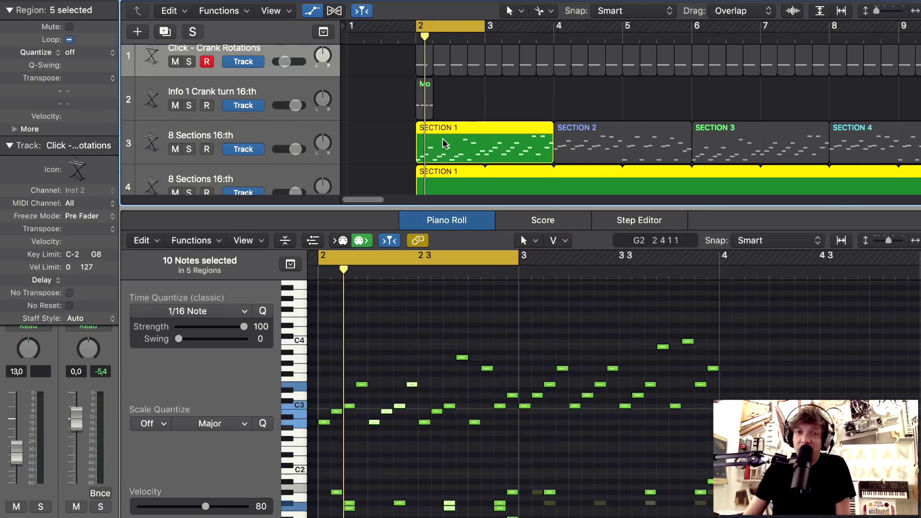
pyautogui.scroll(-5, 412, 389)
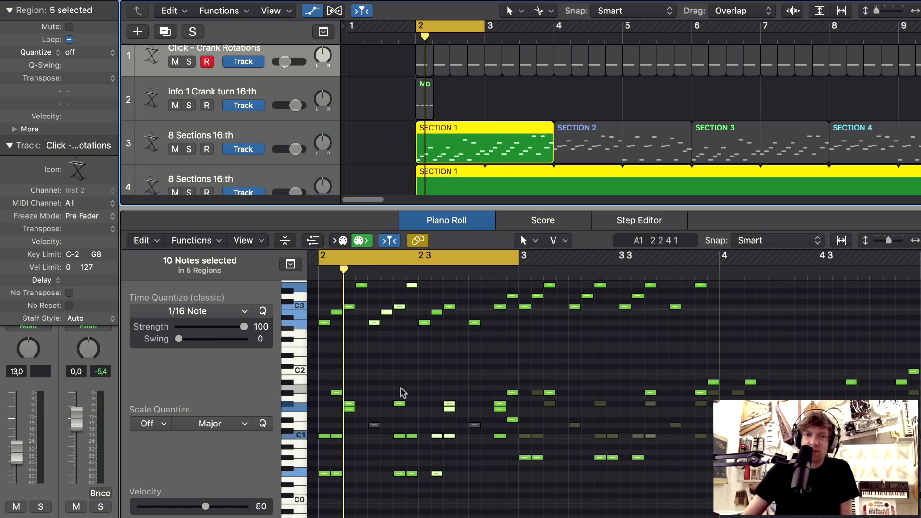
# - Select the first group of four sixteenths in bar 2 across the low and high notes of all shown parts
pyautogui.moveTo(325, 488); pyautogui.dragTo(345, 441)
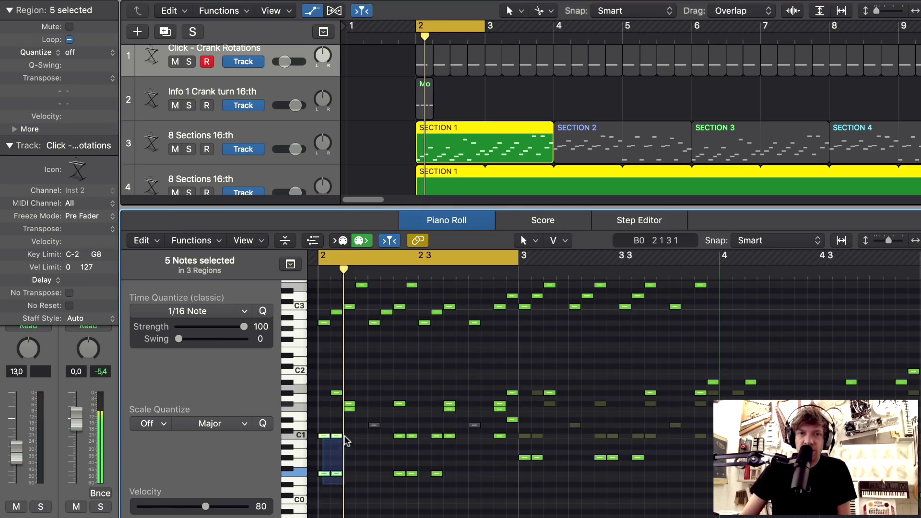
pyautogui.moveTo(353, 384); pyautogui.dragTo(366, 286)
pyautogui.scroll(3, 382, 367)
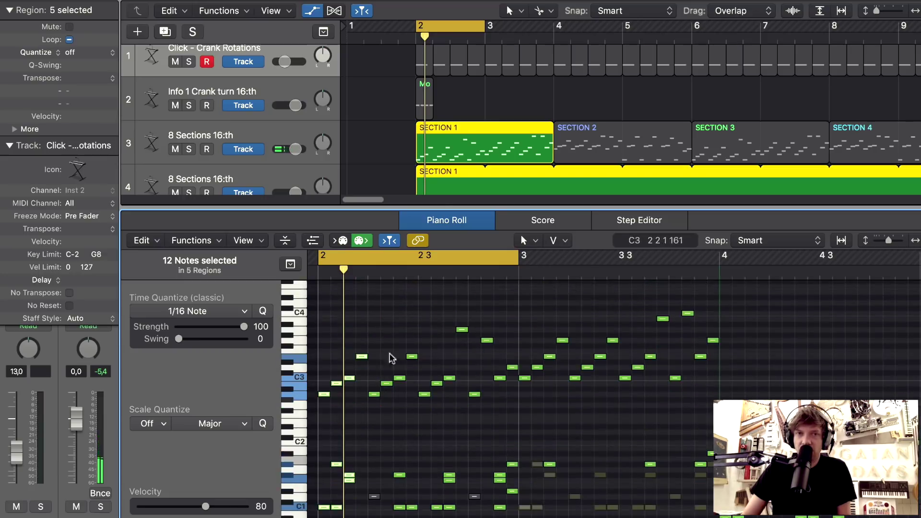
# - Enlarge the tracks area to show tracks 3 to 8 and play the selected soloed regions within the bar 2 cycle
pyautogui.scroll(-2, 438, 187)
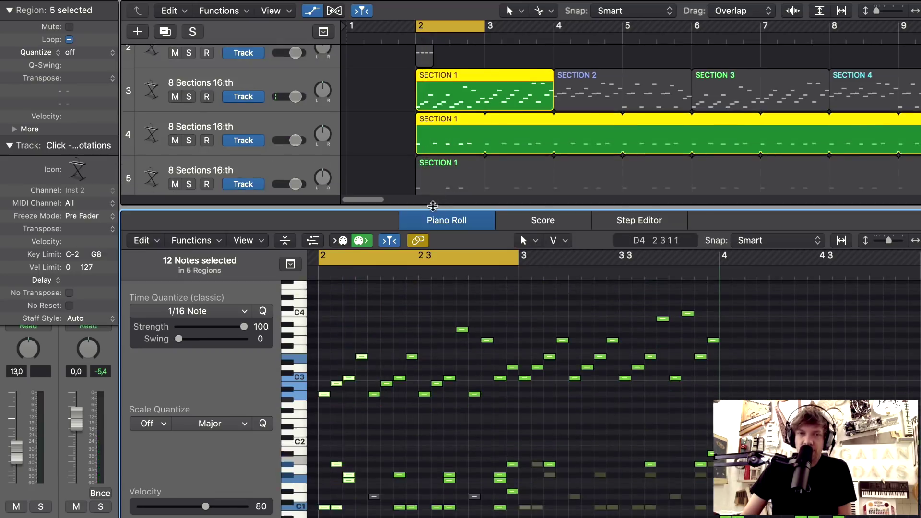
pyautogui.click(439, 212)
pyautogui.scroll(-1, 438, 213)
pyautogui.press('space')
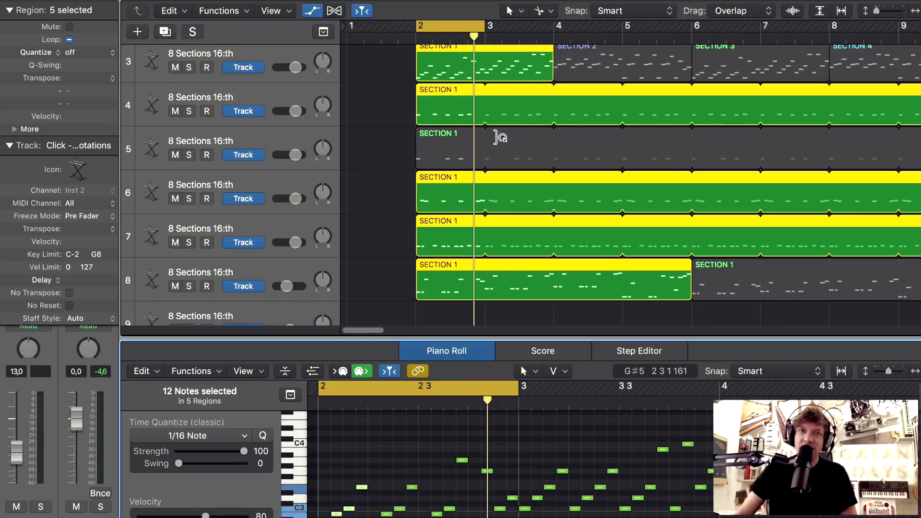
# - Play the full arrangement with cycle and solo off and the Click - Crank Rotations track muted, following the 8 Sections 16:th tracks
pyautogui.click(469, 29)
pyautogui.scroll(3, 428, 82)
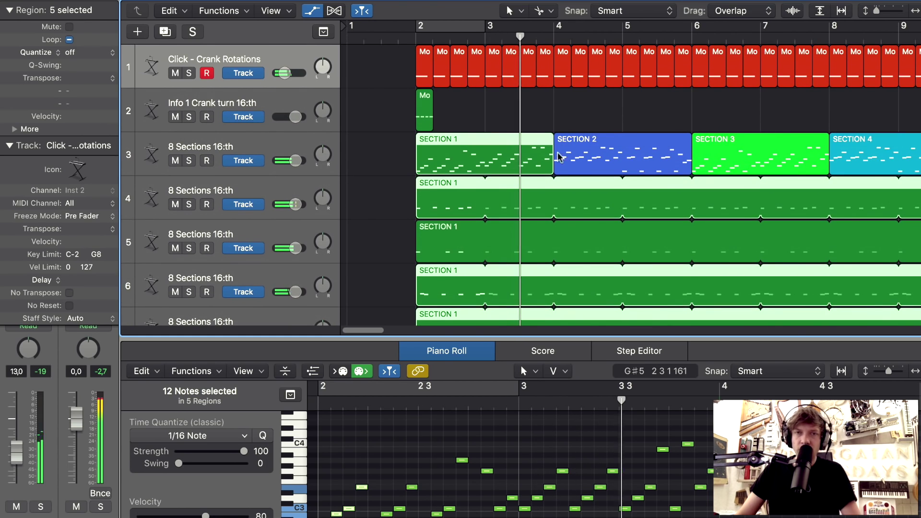
pyautogui.scroll(-5, 429, 83)
pyautogui.hotkey('ctrl', 'm')
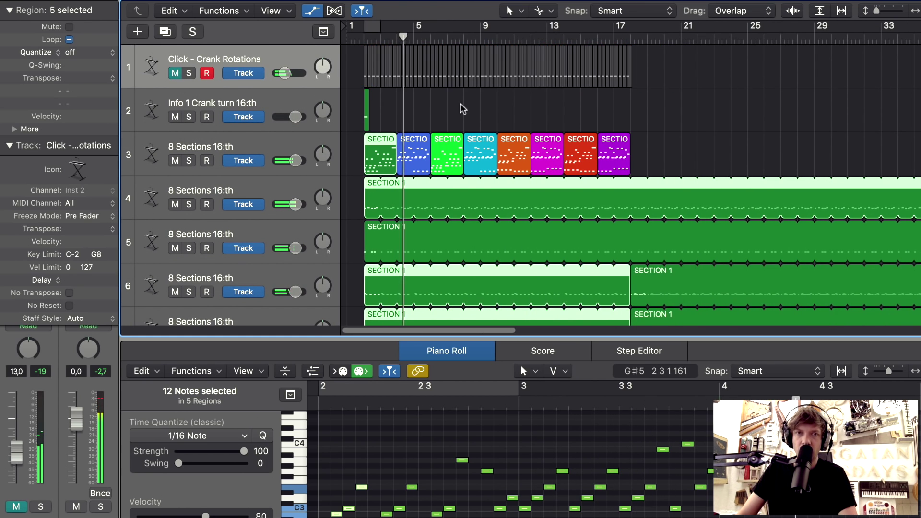
pyautogui.scroll(-3, 461, 107)
pyautogui.scroll(2, 540, 165)
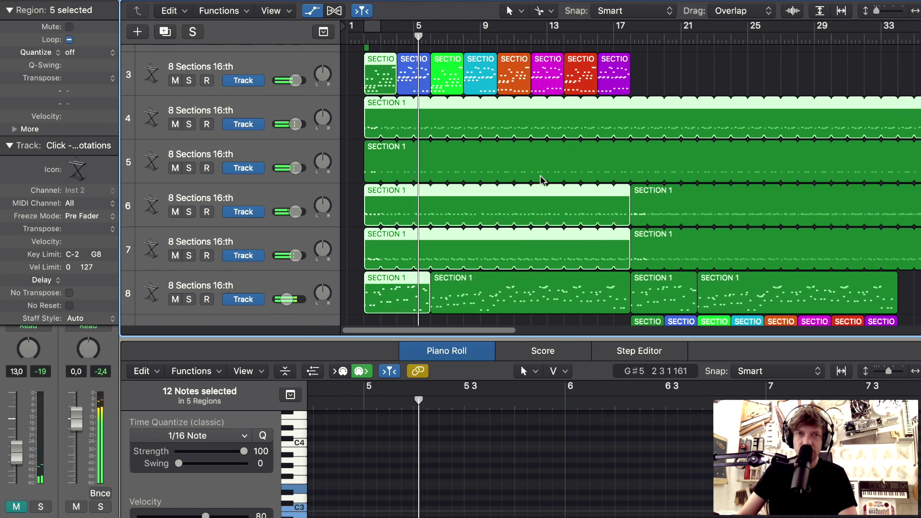
pyautogui.scroll(-2, 541, 181)
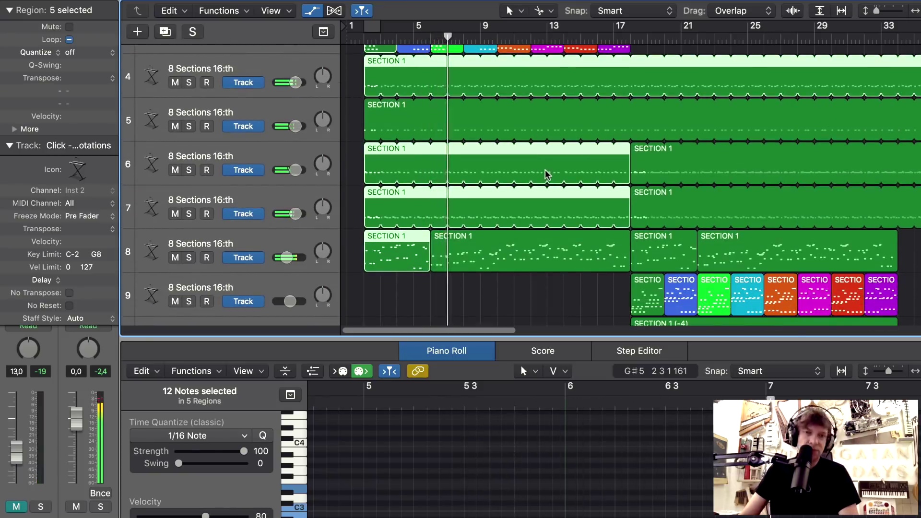
pyautogui.scroll(2, 547, 173)
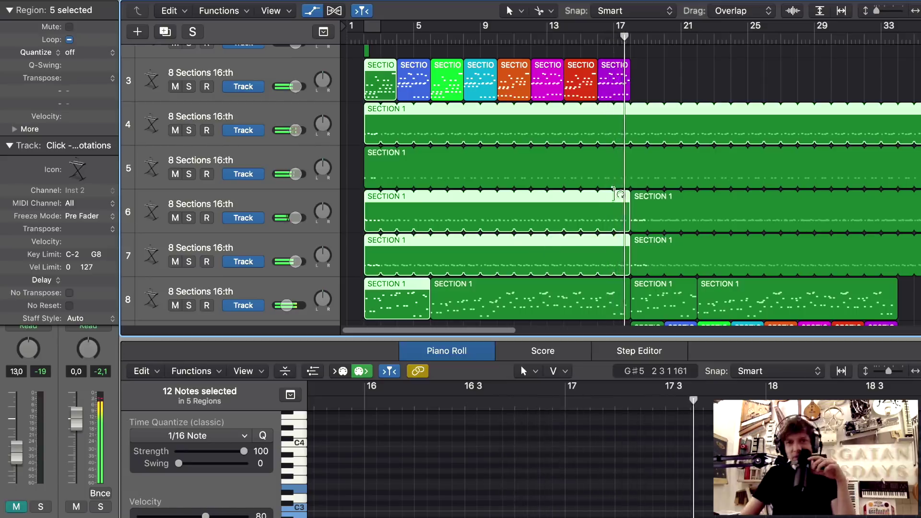
pyautogui.scroll(-5, 706, 209)
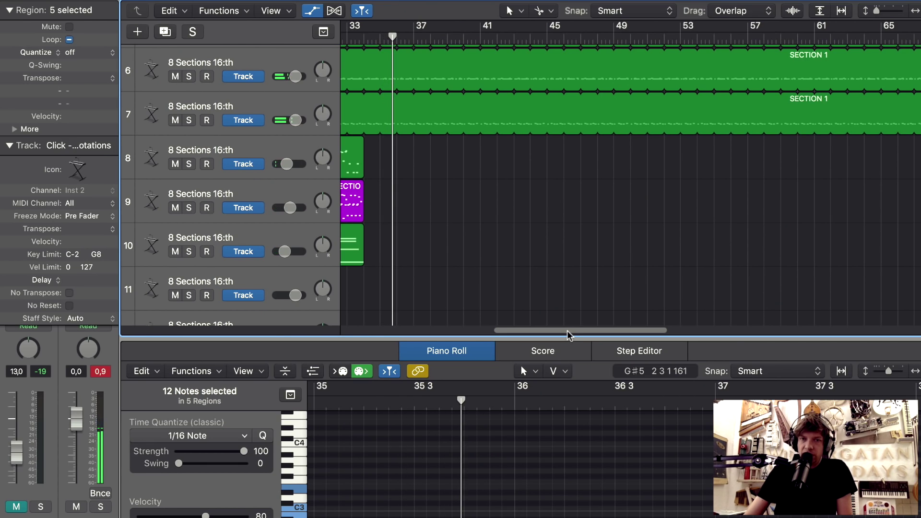
# - Select only the SECTION 1 region on track 3, solo it and play it with the cycle on over bar 2
pyautogui.moveTo(568, 331); pyautogui.dragTo(417, 330)
pyautogui.moveTo(450, 237); pyautogui.dragTo(342, 47)
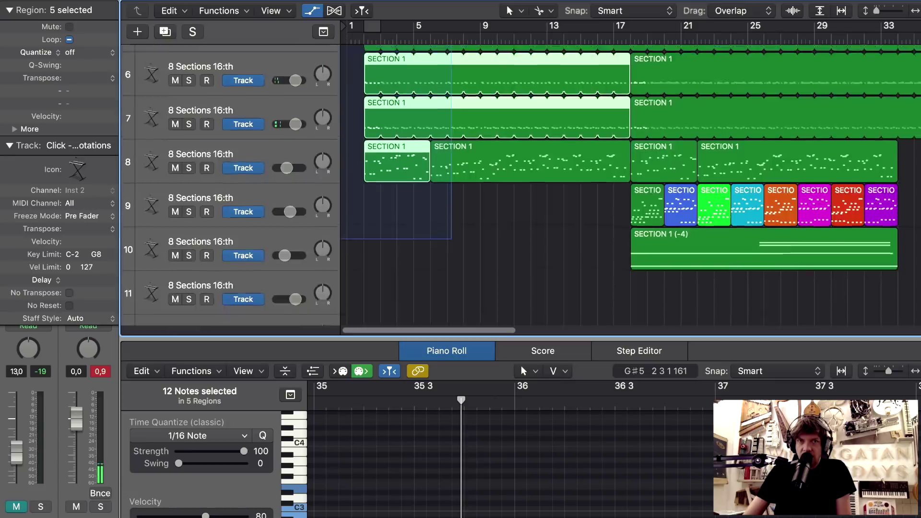
pyautogui.scroll(5, 466, 185)
pyautogui.press('super+Right')
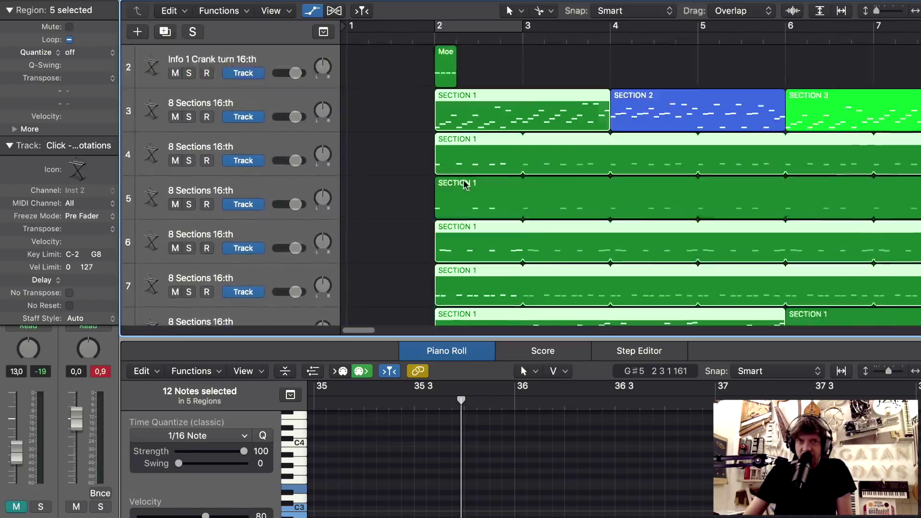
pyautogui.scroll(-2, 465, 185)
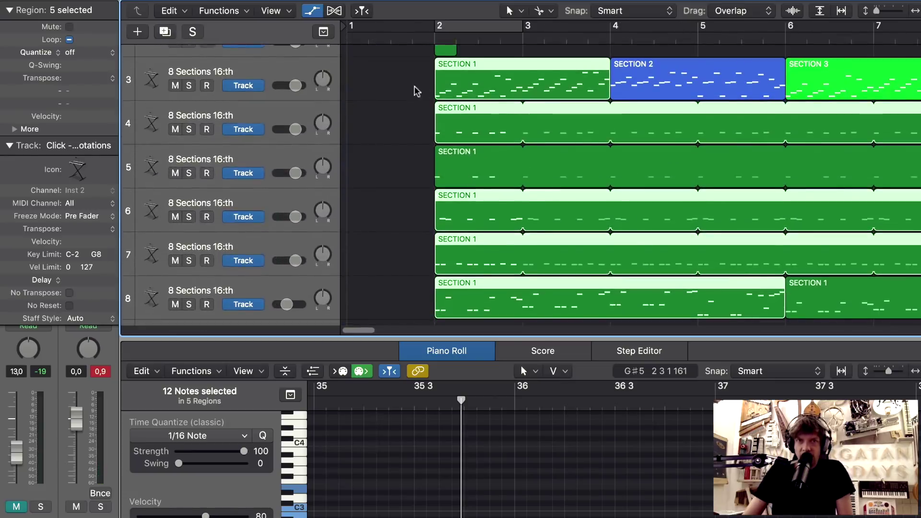
pyautogui.click(417, 91)
pyautogui.click(459, 83)
pyautogui.hotkey('ctrl', 's')
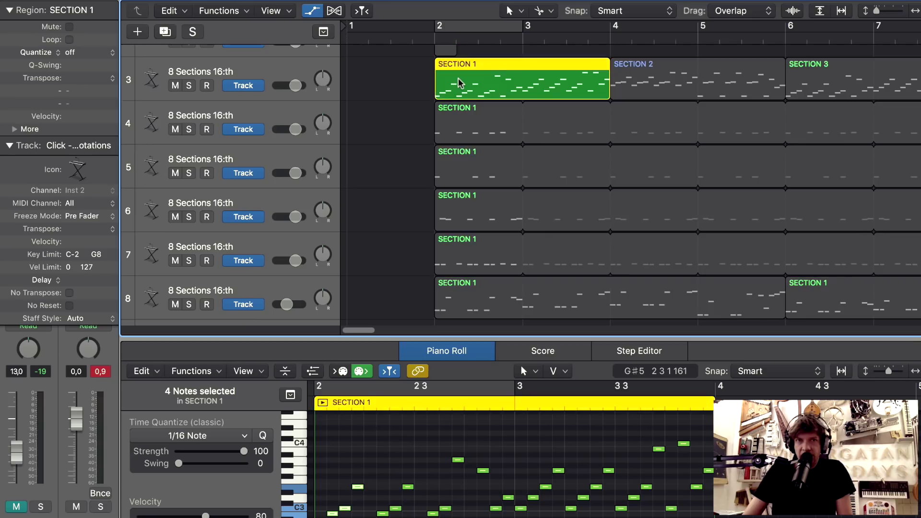
pyautogui.click(462, 27)
pyautogui.press('space')
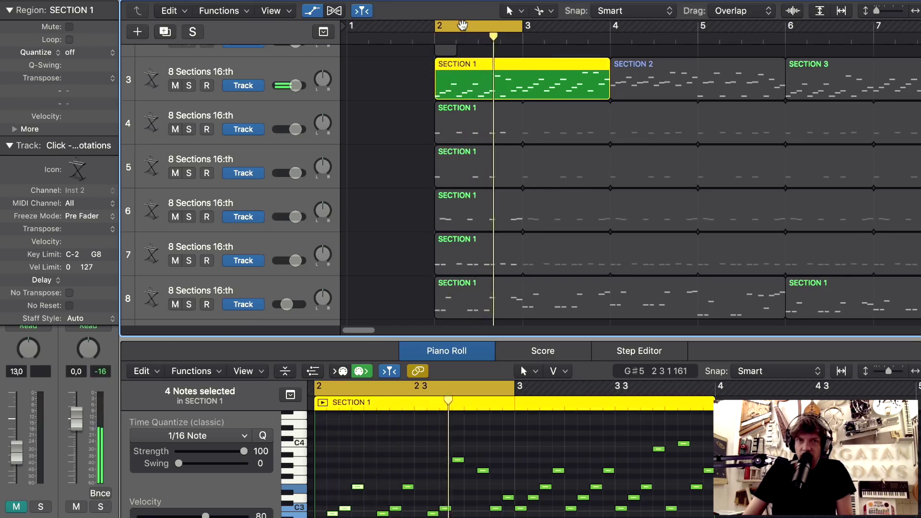
# - Audition the soloed SECTION 1 regions in turn: tracks 4 to 6, track 8 alone, and tracks 3 to 8 together
pyautogui.moveTo(415, 141); pyautogui.dragTo(489, 226)
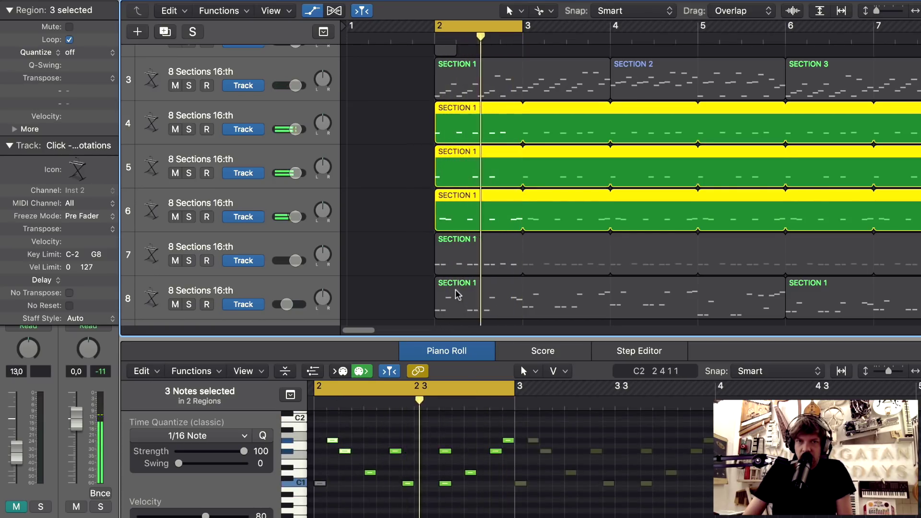
pyautogui.click(487, 314)
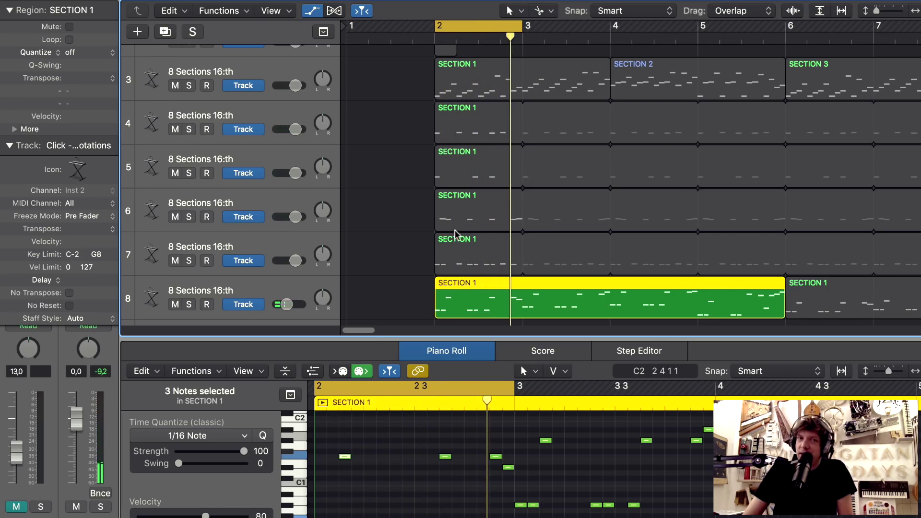
pyautogui.moveTo(414, 87); pyautogui.dragTo(477, 288)
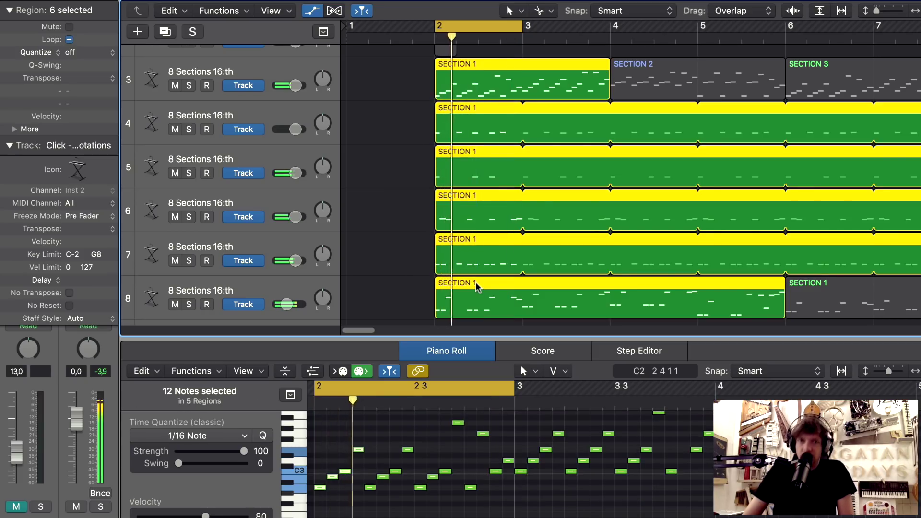